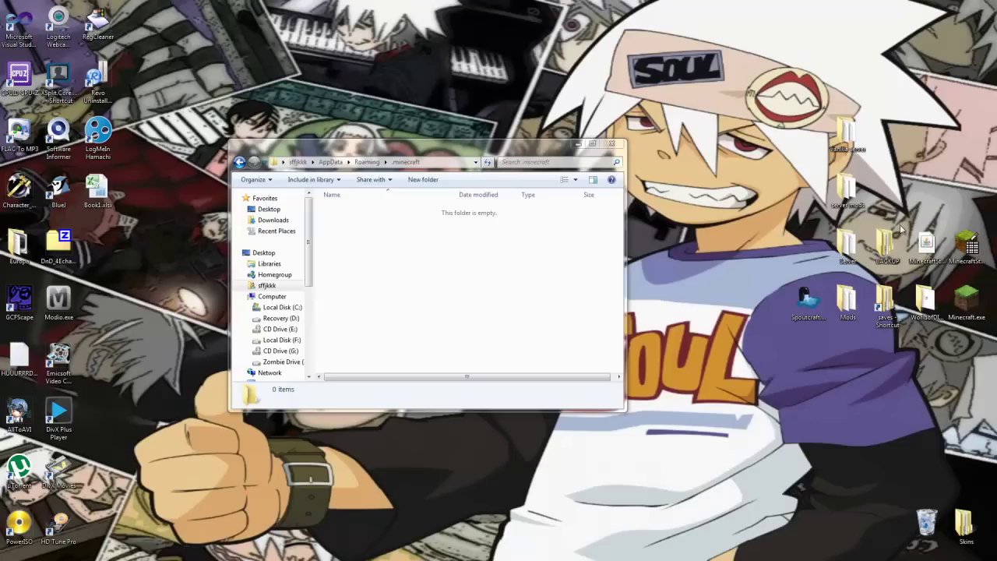
# - Launch Minecraft from its desktop icon while .minecraft is still empty
pyautogui.click(968, 311)
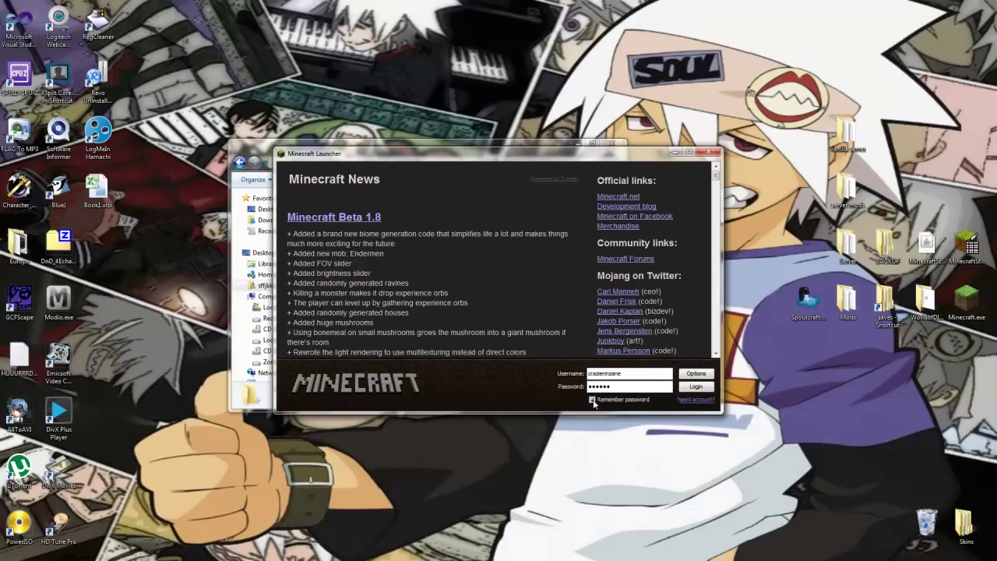
# - Log in to download a fresh Beta 1.8.1, then close the game at its title screen
pyautogui.click(695, 385)
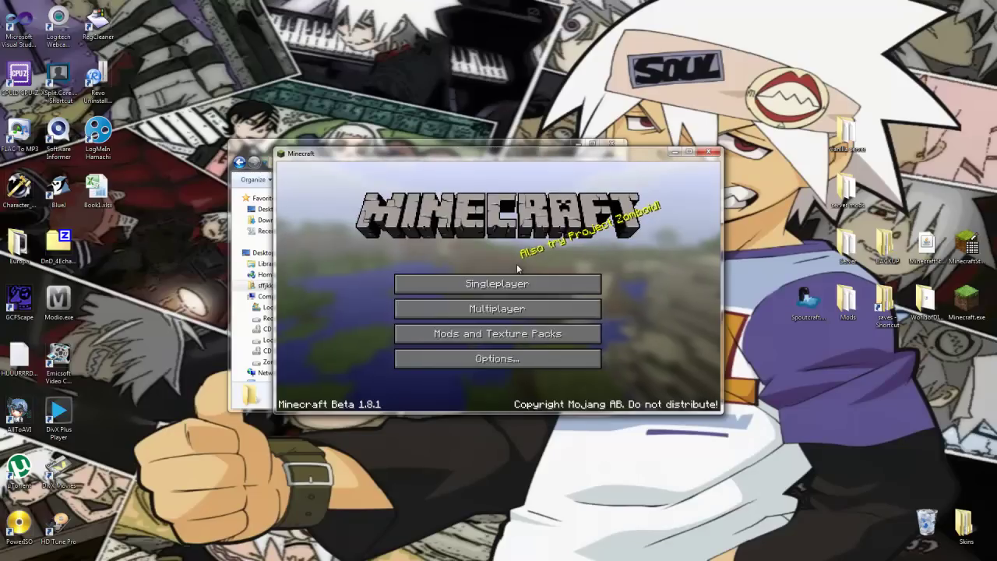
pyautogui.click(701, 153)
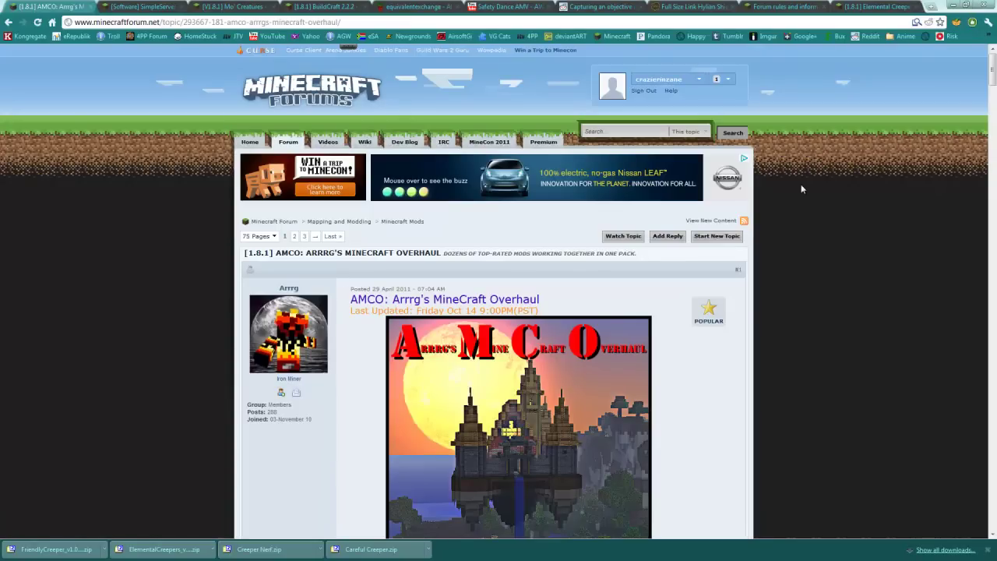
# - Read install steps 1 and 2 (backup, fresh copy) and follow the AMCO 1.8.1 Rev 4A link
pyautogui.scroll(-3, 794, 263)
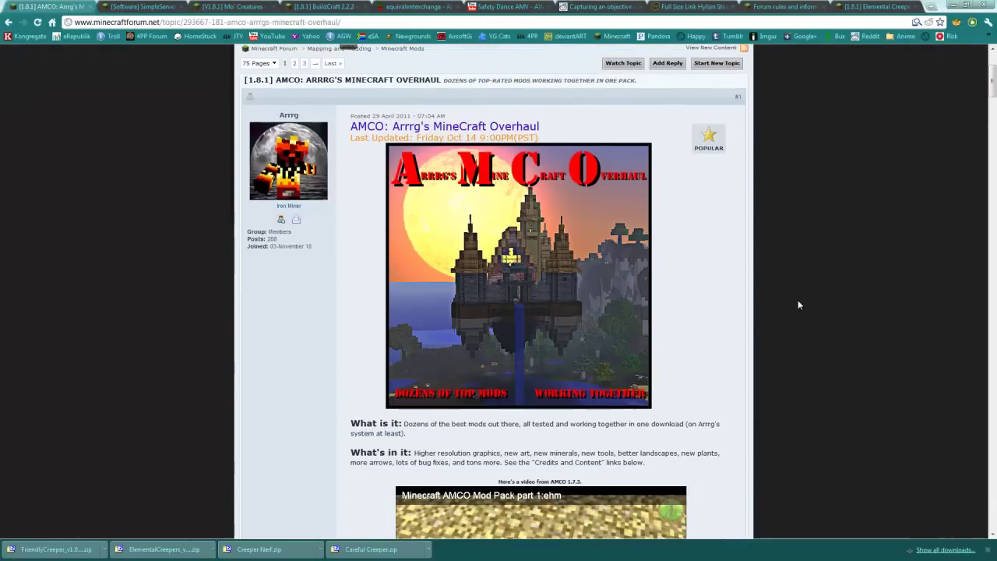
pyautogui.scroll(-5, 800, 296)
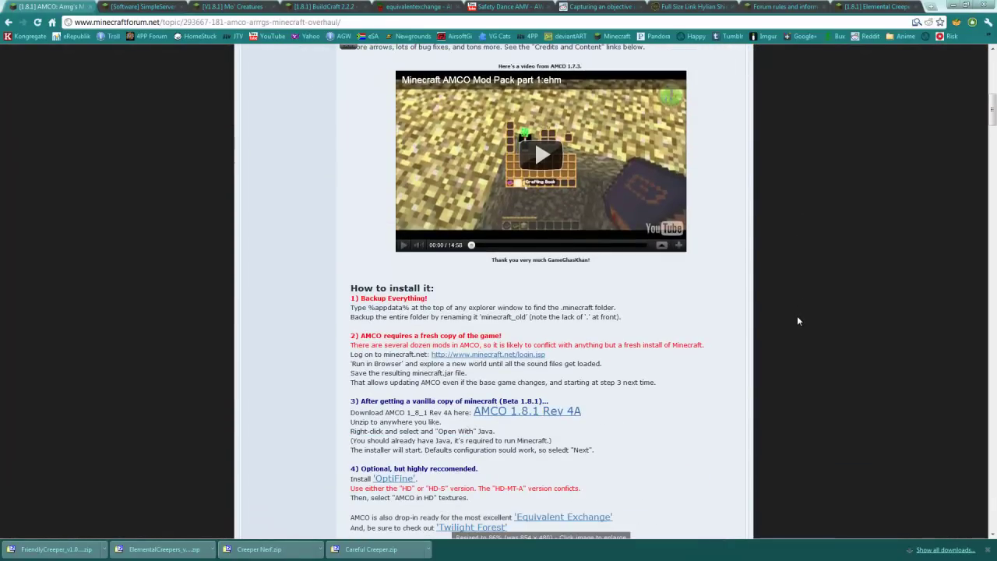
pyautogui.scroll(-2, 797, 321)
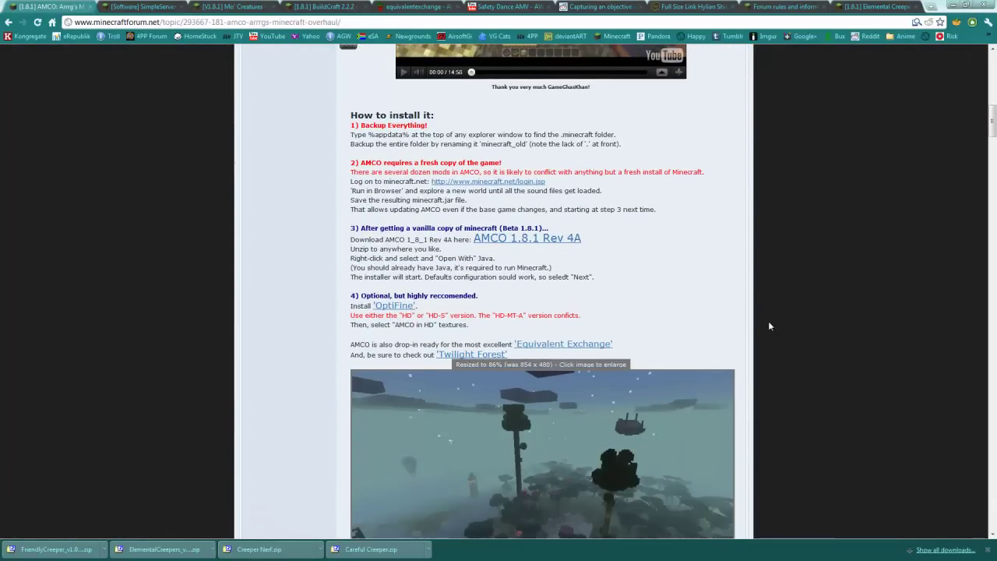
pyautogui.moveTo(629, 152); pyautogui.dragTo(344, 122)
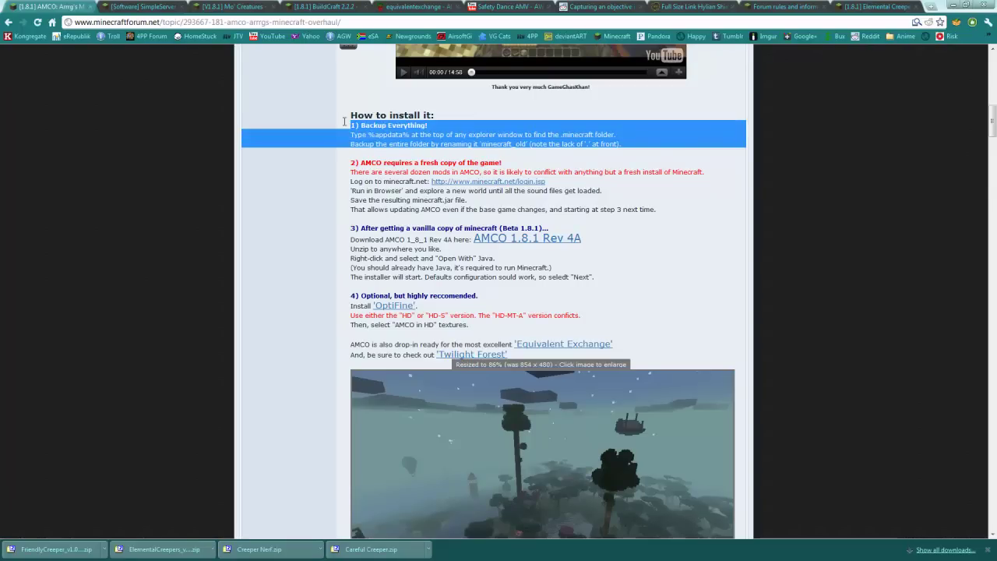
pyautogui.click(666, 149)
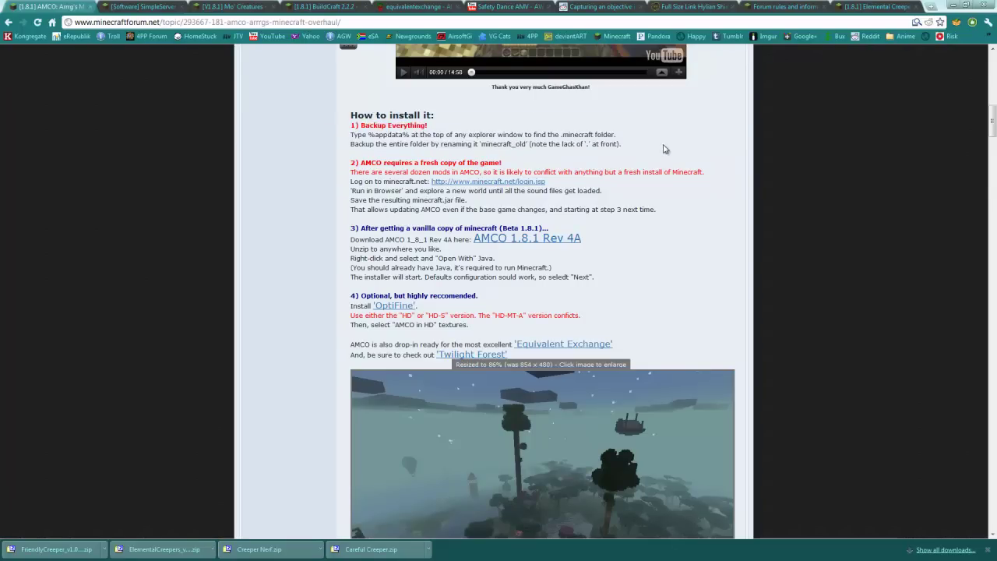
pyautogui.scroll(-1, 659, 152)
pyautogui.moveTo(660, 179); pyautogui.dragTo(356, 127)
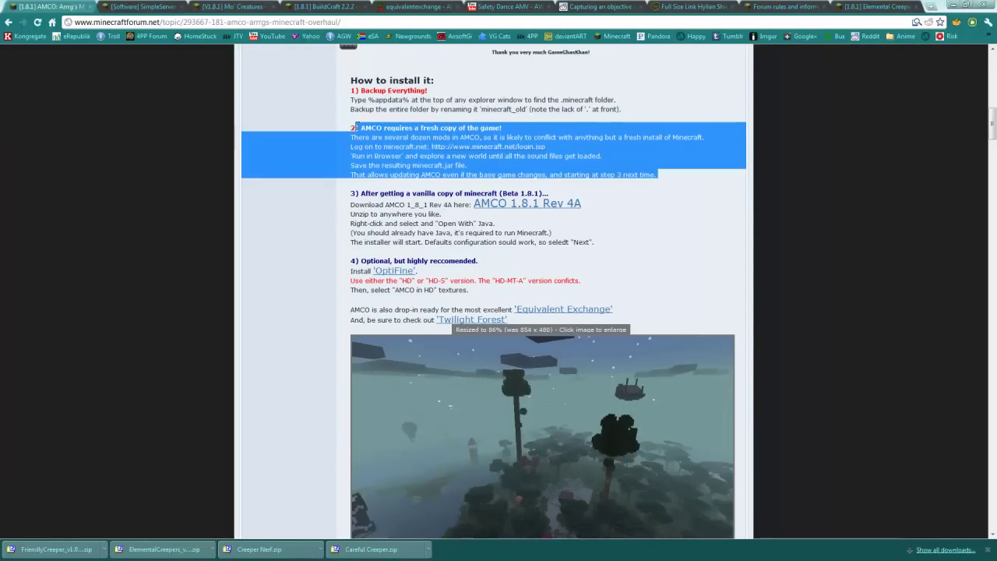
pyautogui.click(666, 184)
pyautogui.scroll(-2, 662, 184)
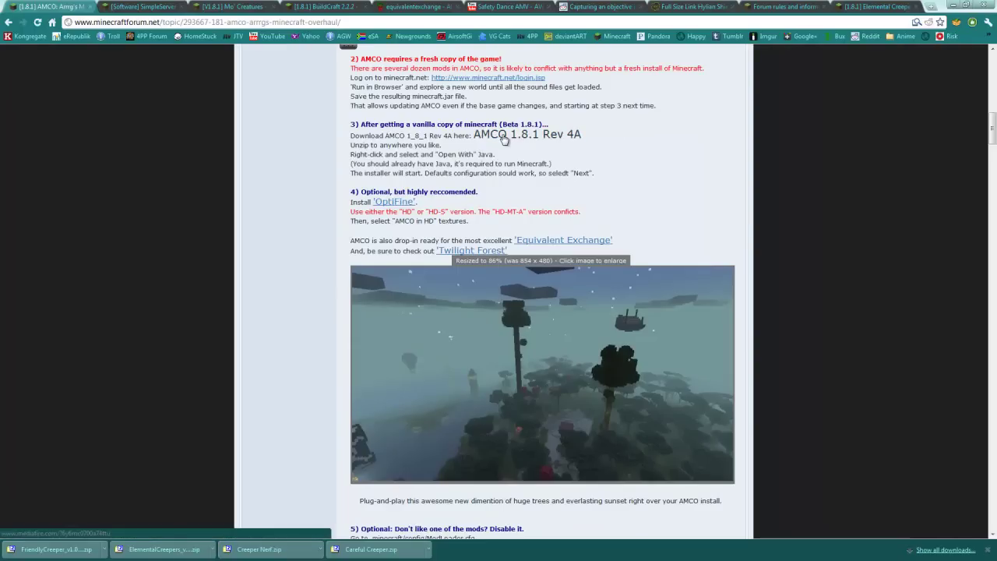
pyautogui.click(504, 135)
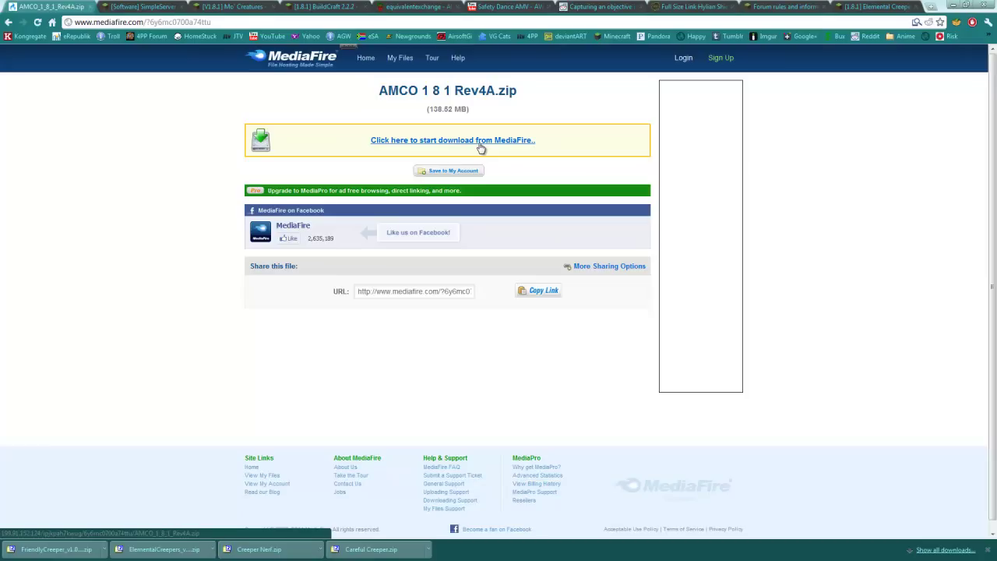
# - Save AMCO_1_8_1_Rev4A.zip into 1-MODCOMPILATION, return to the forum topic, then switch to that folder
pyautogui.click(480, 145)
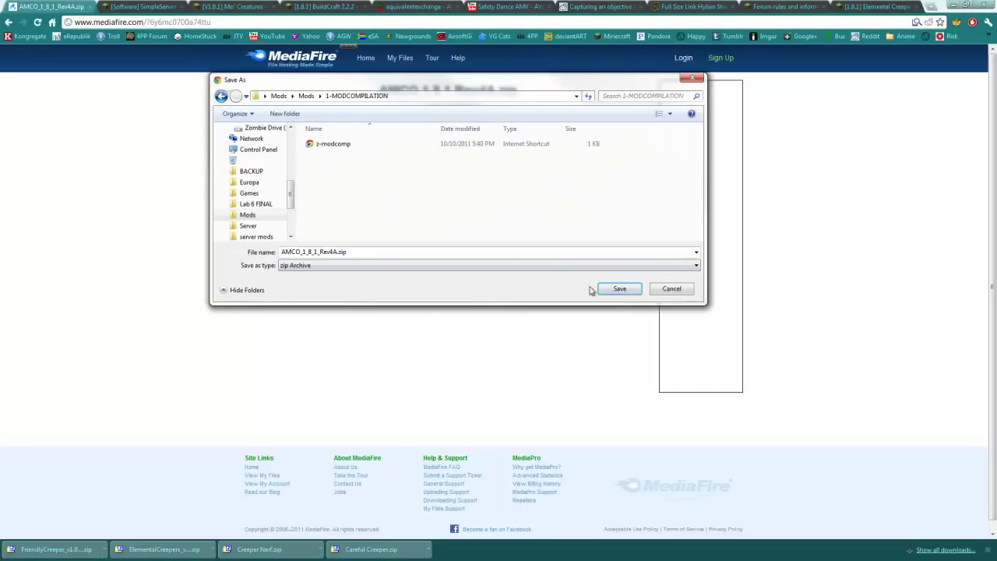
pyautogui.click(621, 290)
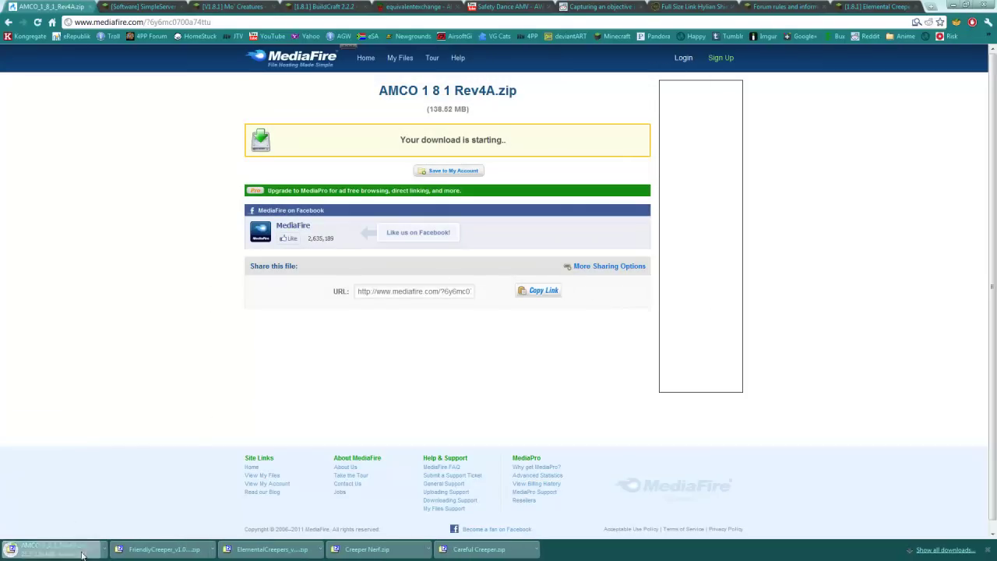
pyautogui.click(9, 22)
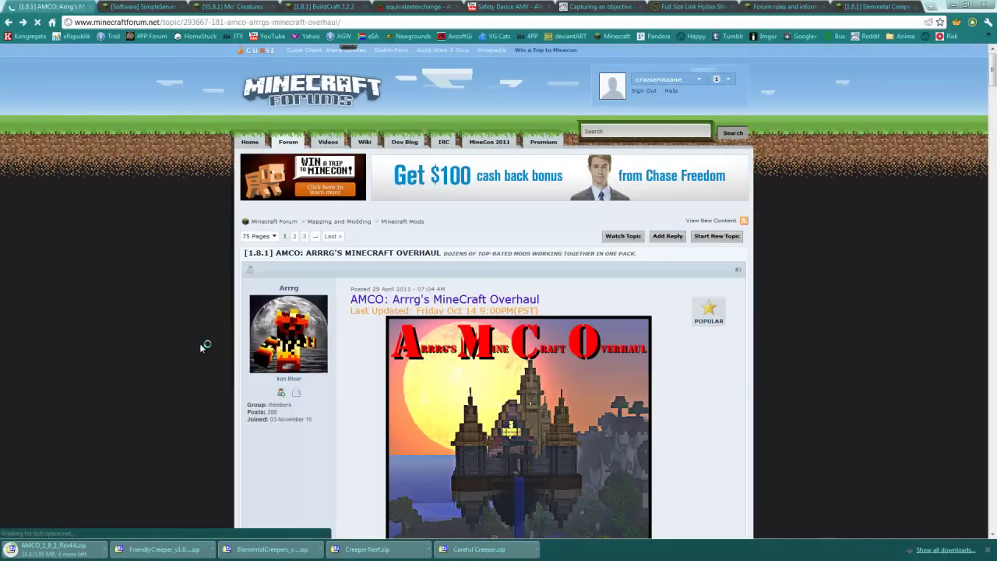
pyautogui.scroll(-5, 200, 347)
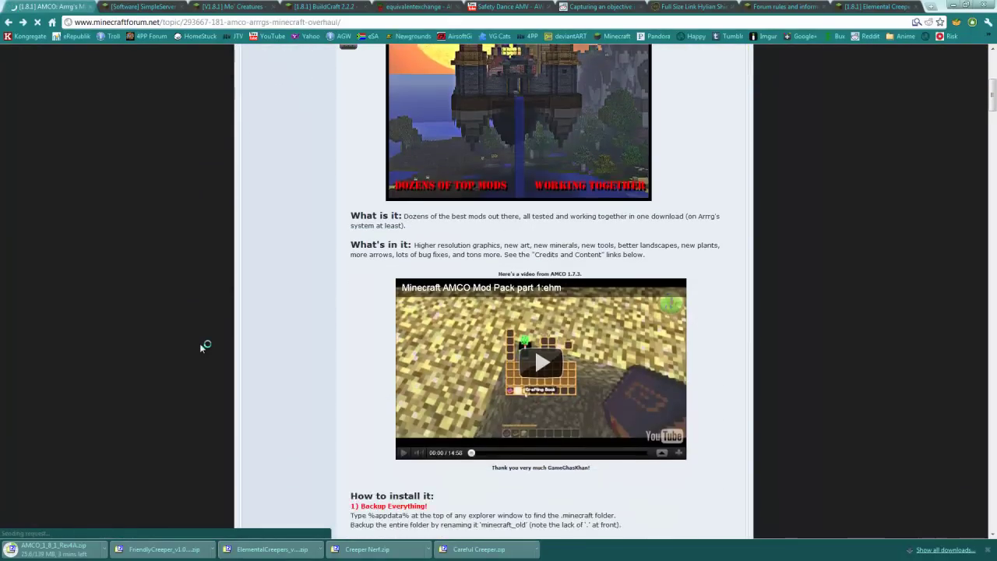
pyautogui.scroll(-5, 201, 347)
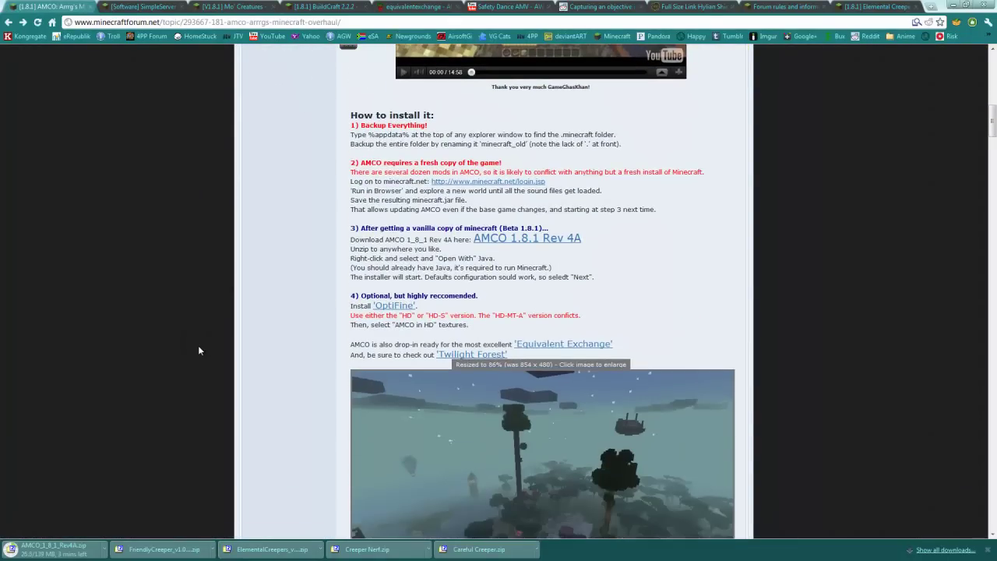
pyautogui.scroll(-2, 198, 345)
pyautogui.hotkey('alt', 'Tab')
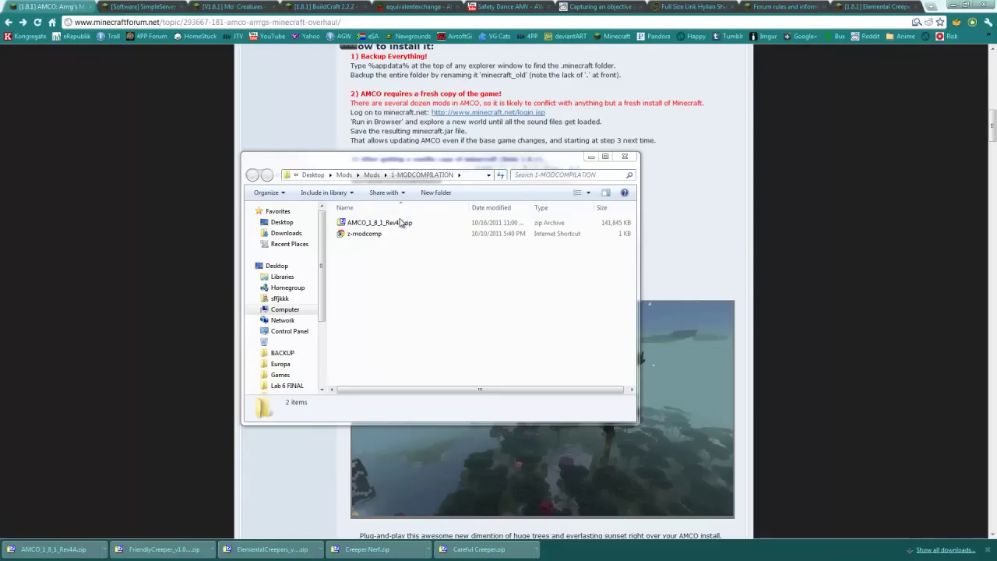
# - Extract AMCO_1_8_1_Rev4A.zip into the 1-MODCOMPILATION folder itself
pyautogui.click(399, 224)
pyautogui.rightClick(398, 224)
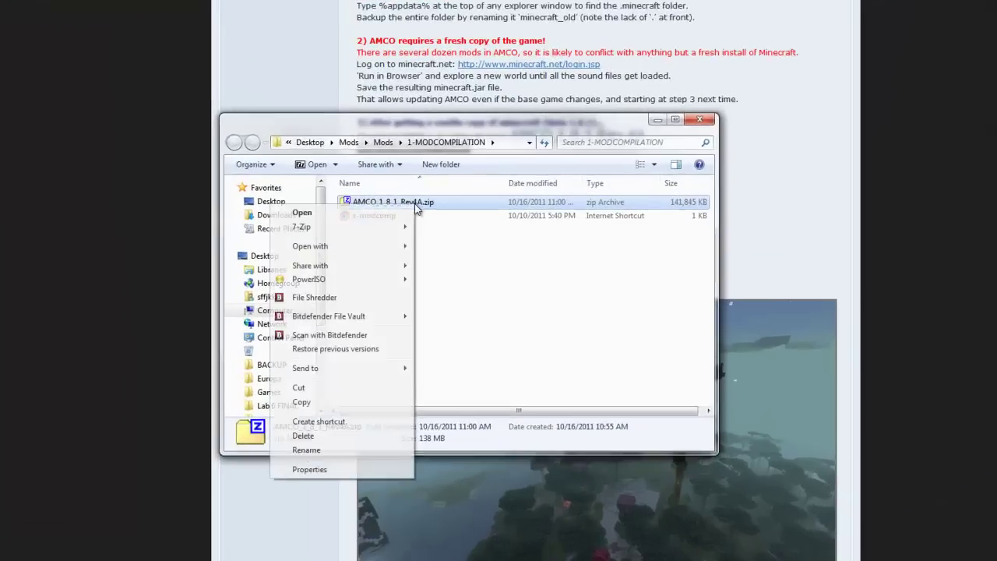
pyautogui.moveTo(379, 250)
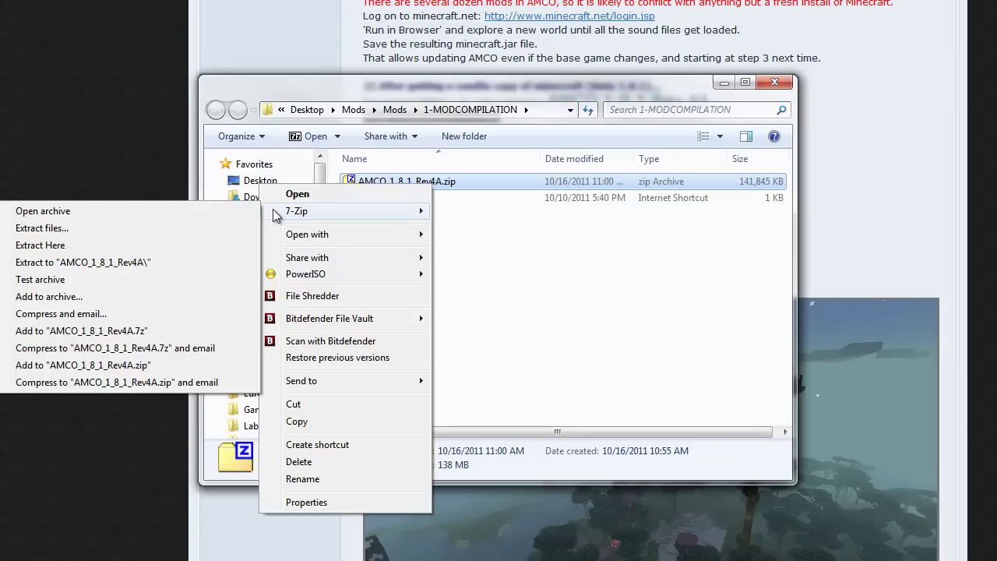
pyautogui.click(171, 246)
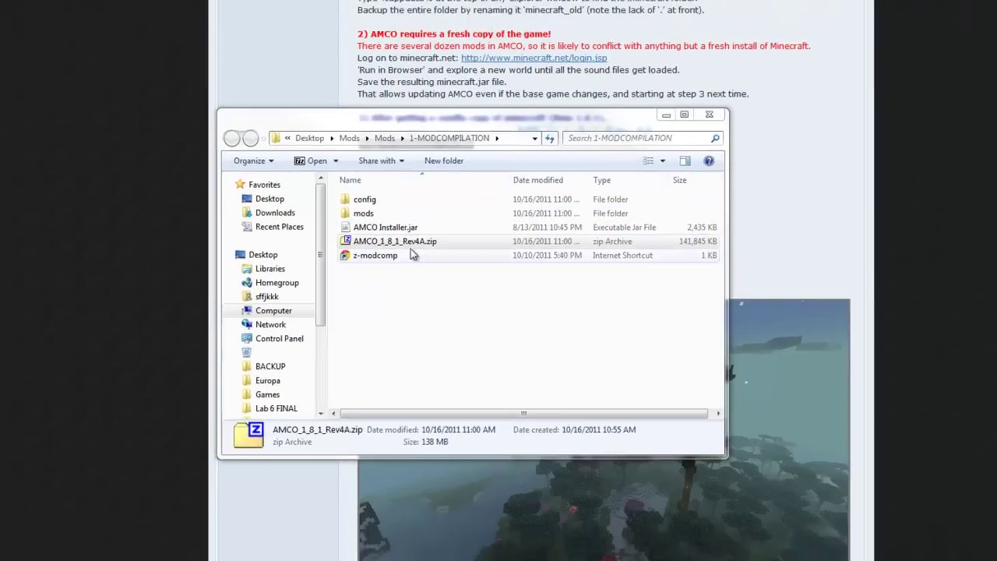
# - Look over the unpacked mods and config folders, then return to the forum guide
pyautogui.click(401, 212)
pyautogui.click(404, 201)
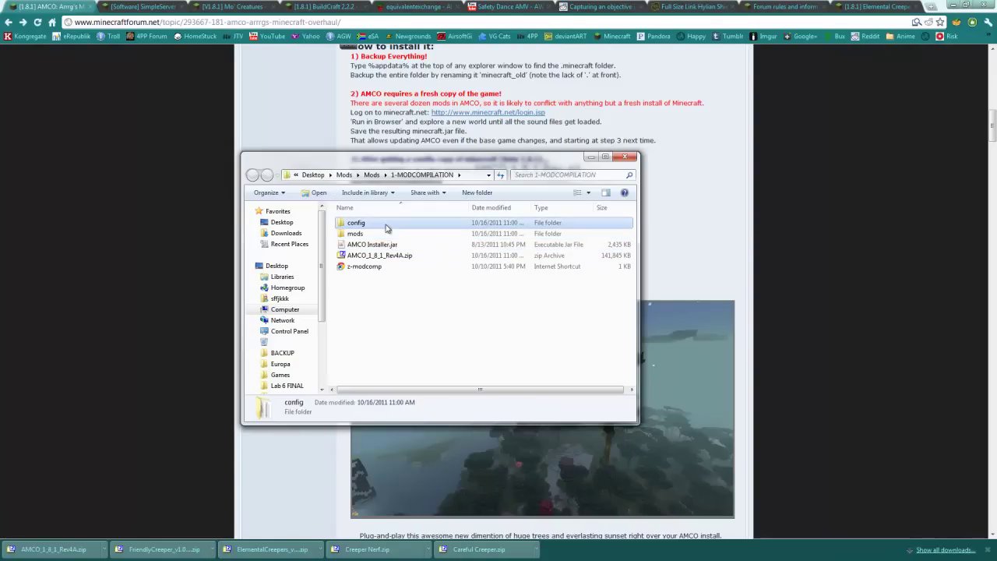
pyautogui.click(691, 198)
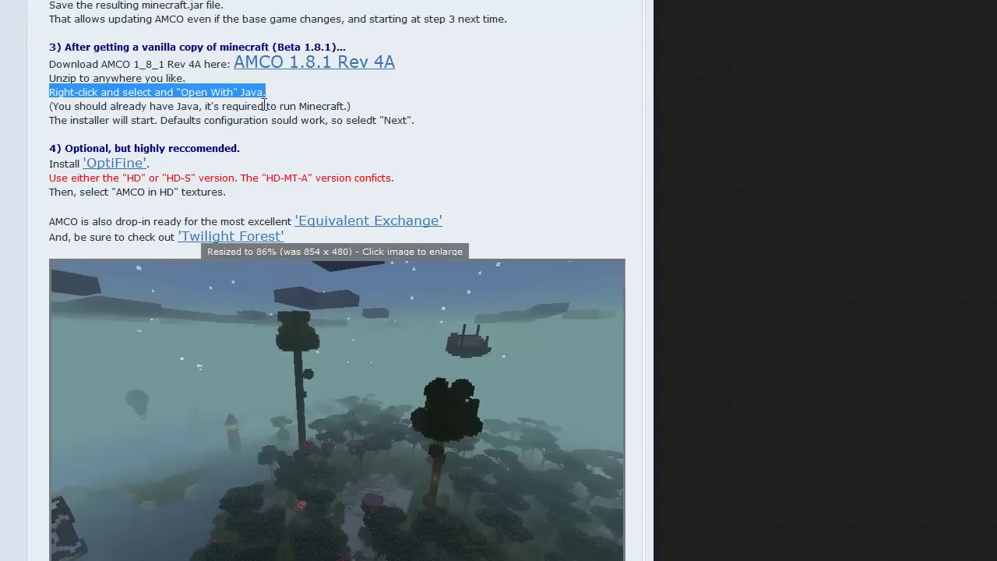
# - Scroll to install step 3 and highlight its note that Java is required
pyautogui.scroll(-1, 257, 117)
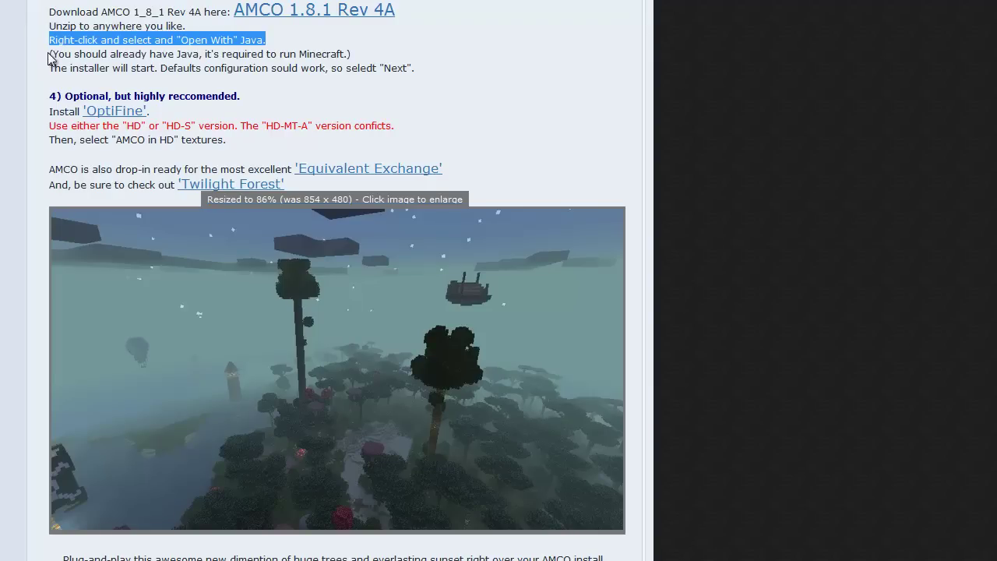
pyautogui.moveTo(47, 54); pyautogui.dragTo(373, 51)
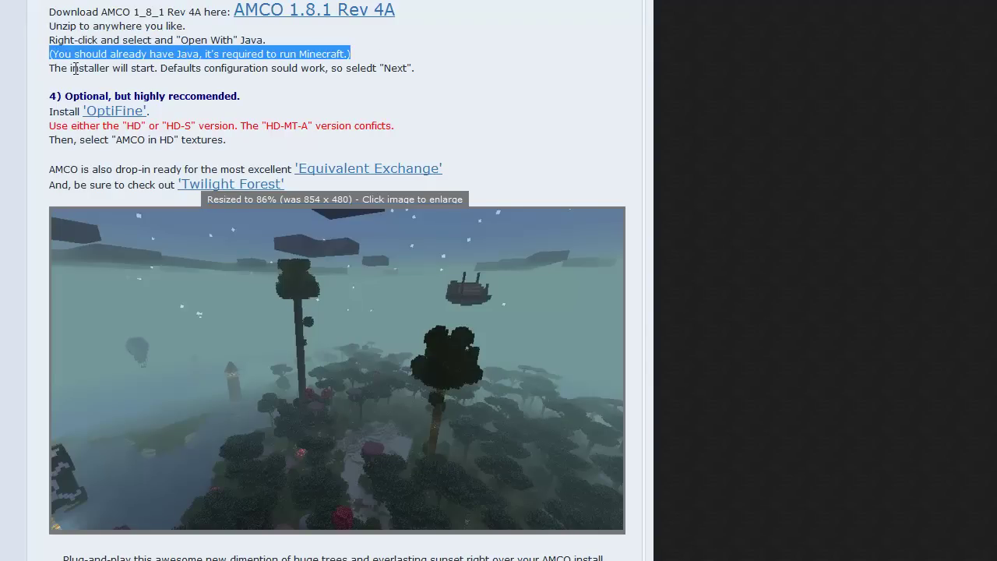
pyautogui.click(326, 88)
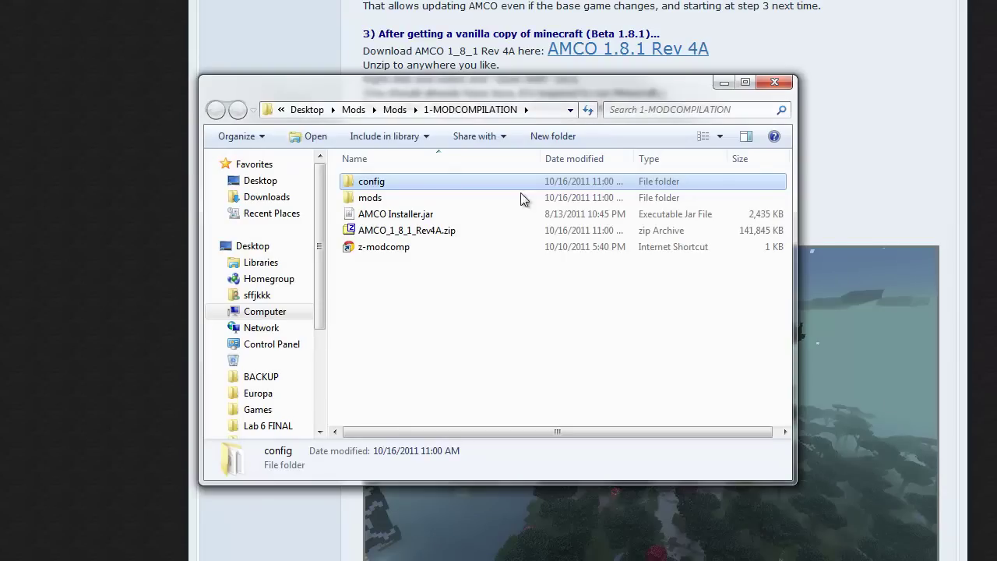
# - Open AMCO Installer.jar with the Java(TM) Platform SE binary
pyautogui.click(397, 215)
pyautogui.rightClick(401, 221)
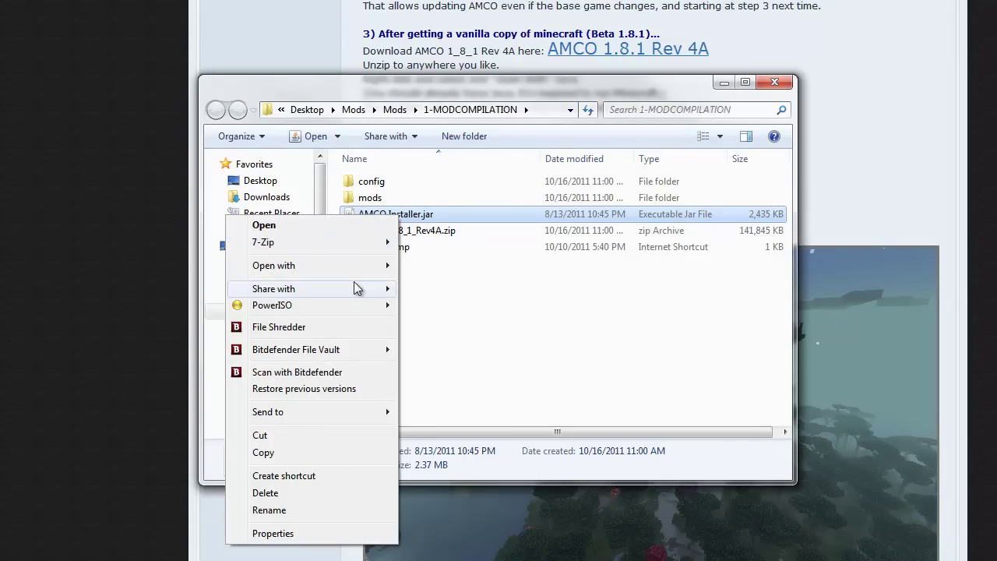
pyautogui.moveTo(366, 268)
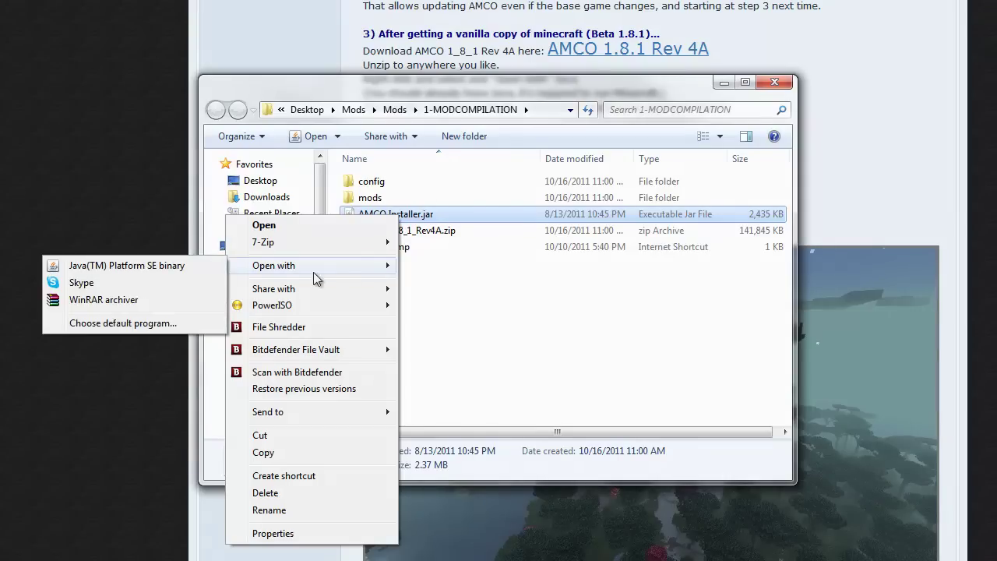
pyautogui.click(176, 267)
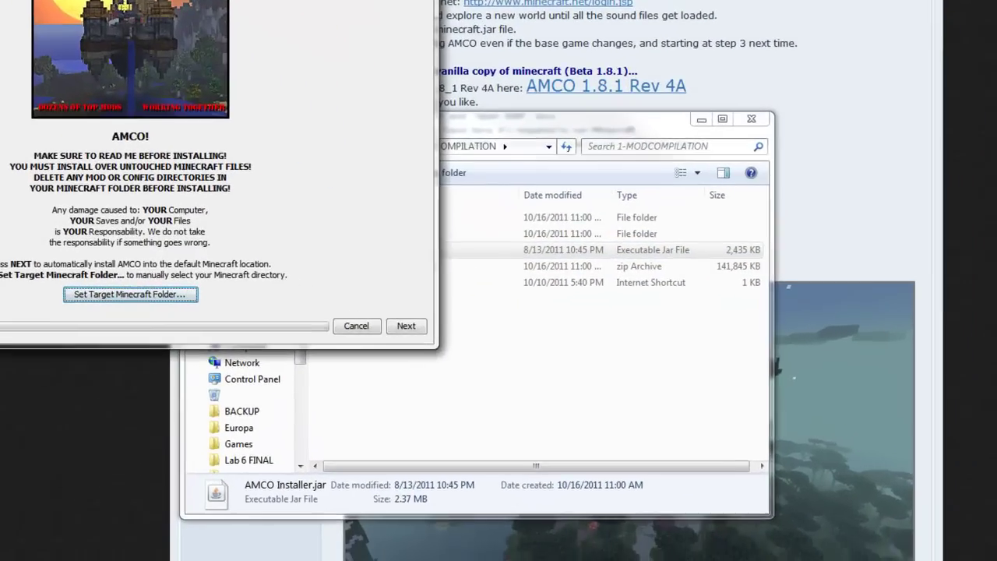
# - Centre the installer, install AMCO into the default Minecraft folder, and close it once Finished
pyautogui.moveTo(354, 0); pyautogui.dragTo(659, 150)
pyautogui.moveTo(589, 73); pyautogui.dragTo(619, 56)
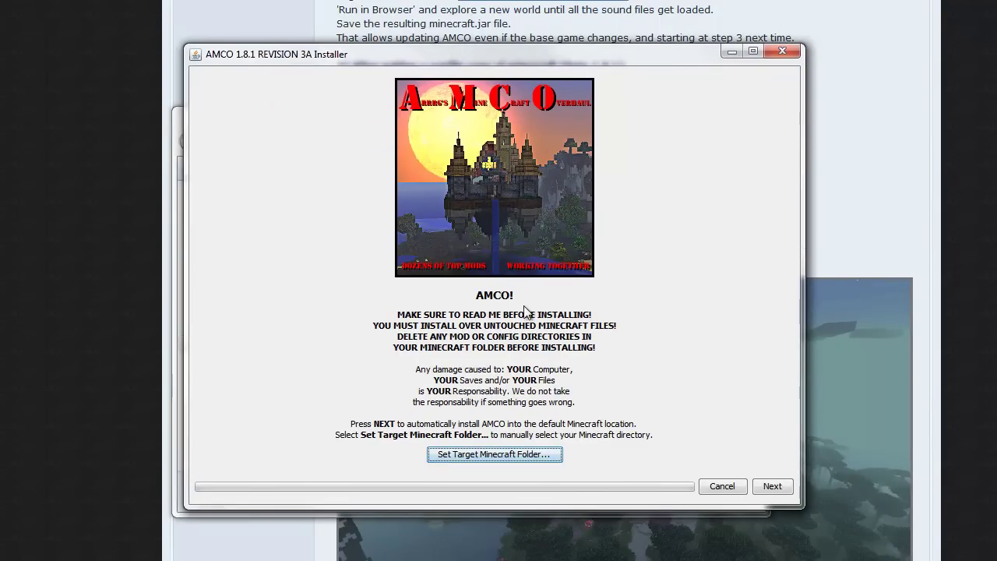
pyautogui.click(768, 486)
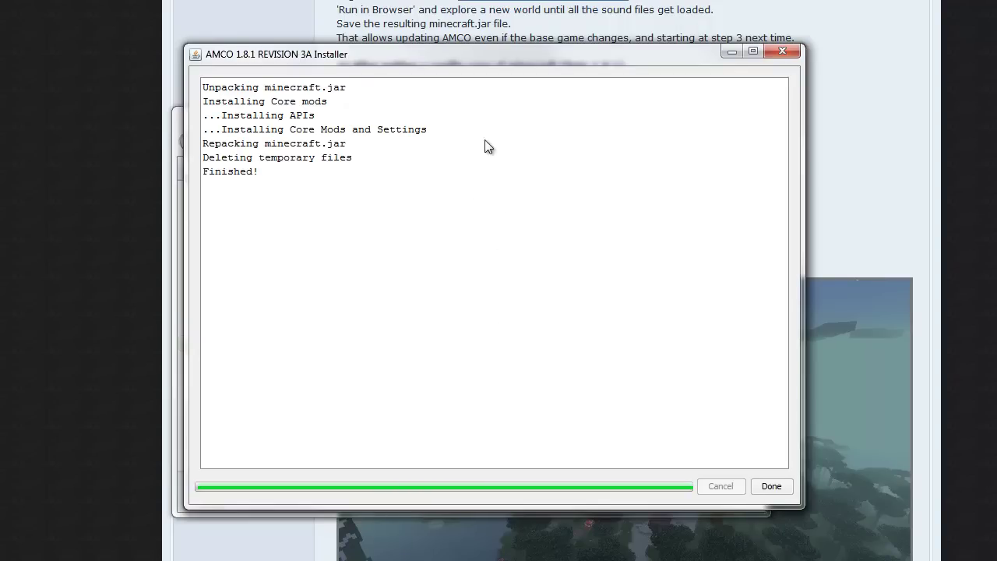
pyautogui.click(771, 486)
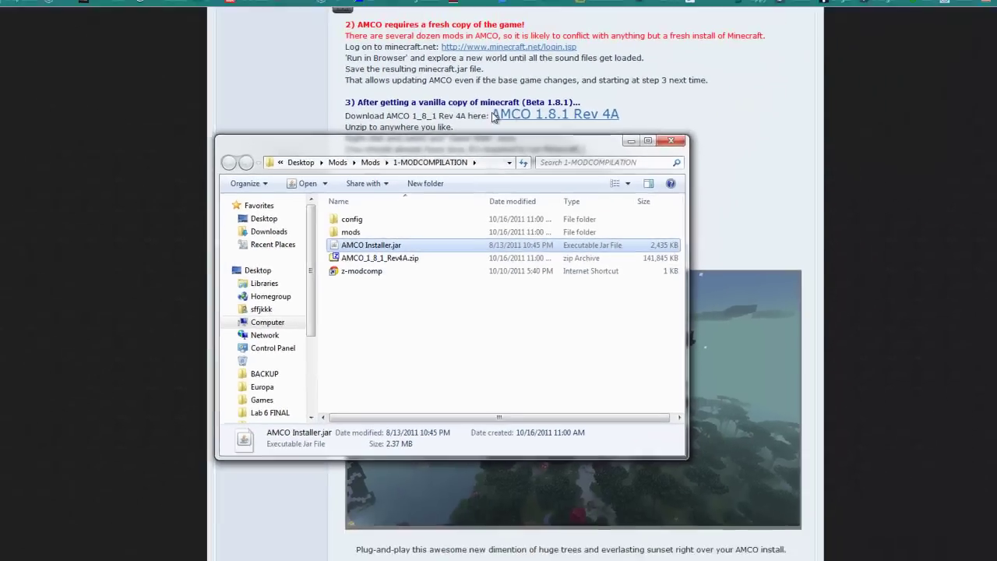
# - Restart Minecraft.exe and log in to load the modded Beta 1.8.1 world
pyautogui.click(996, 531)
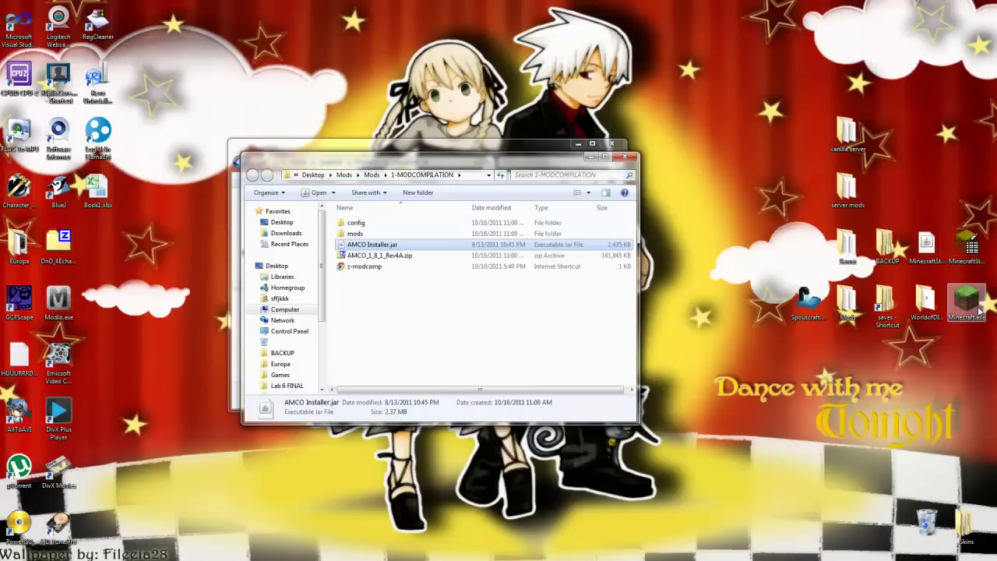
pyautogui.click(980, 311)
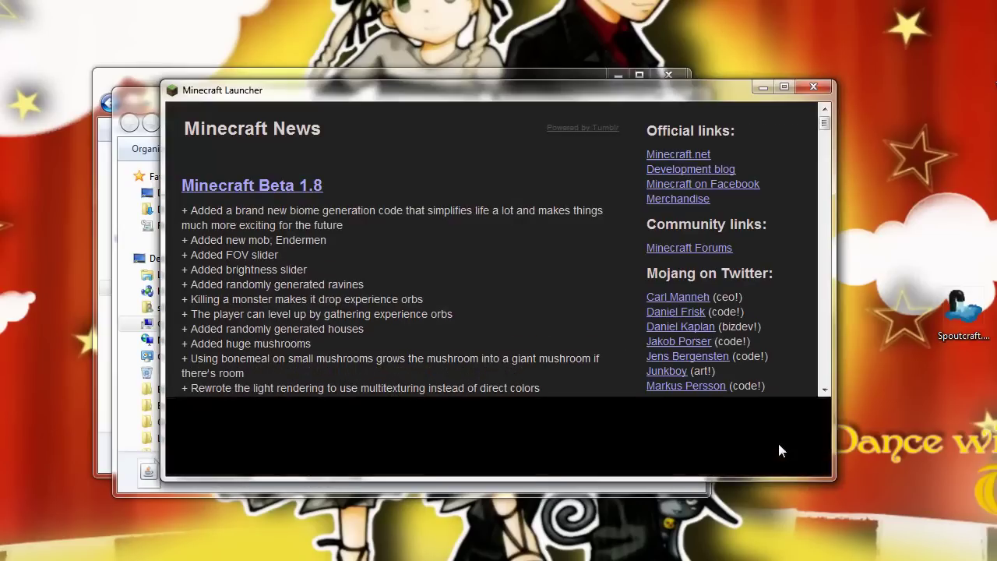
pyautogui.click(782, 441)
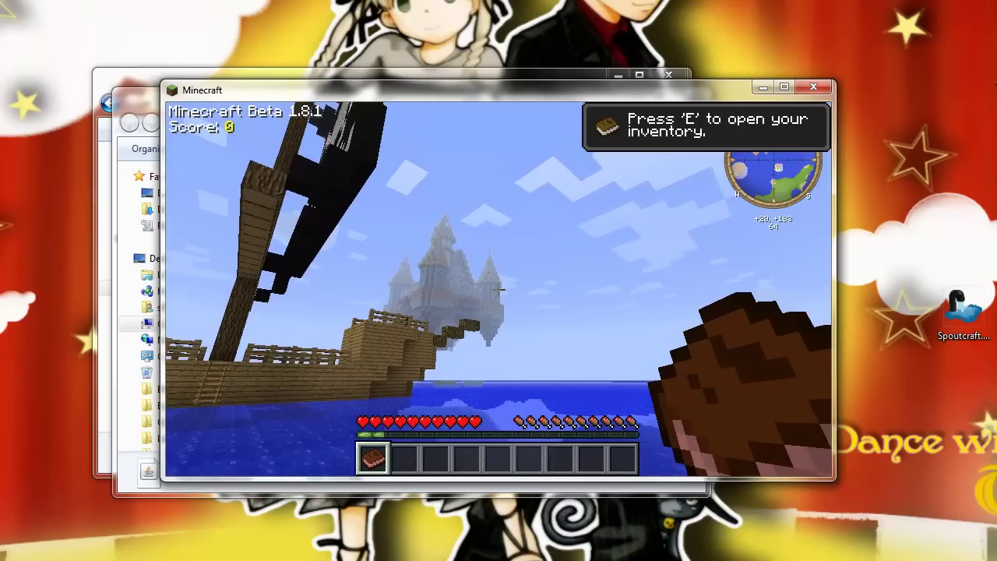
# - Walk toward the water and hill along the shoreline
pyautogui.press('w')
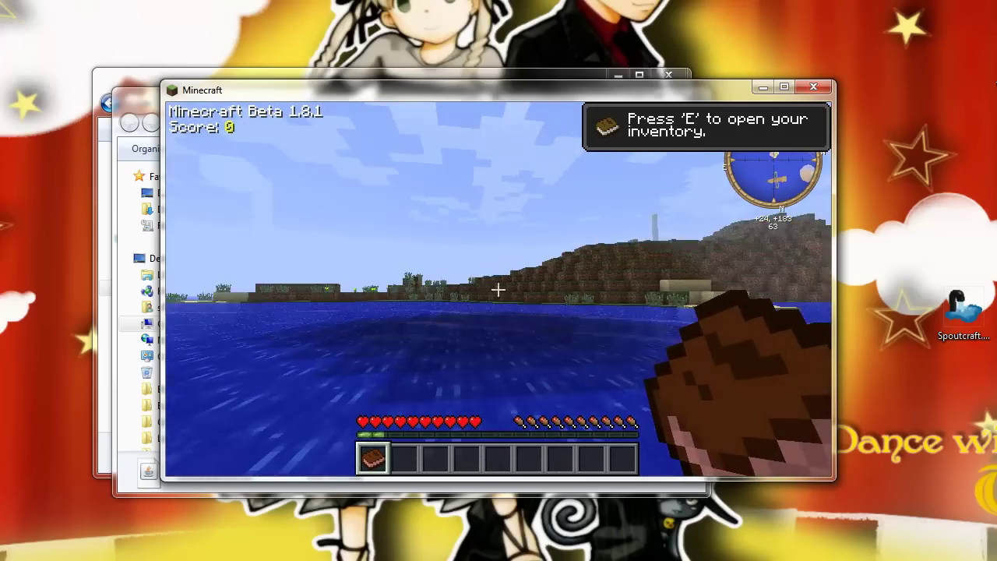
pyautogui.moveTo(498, 289)
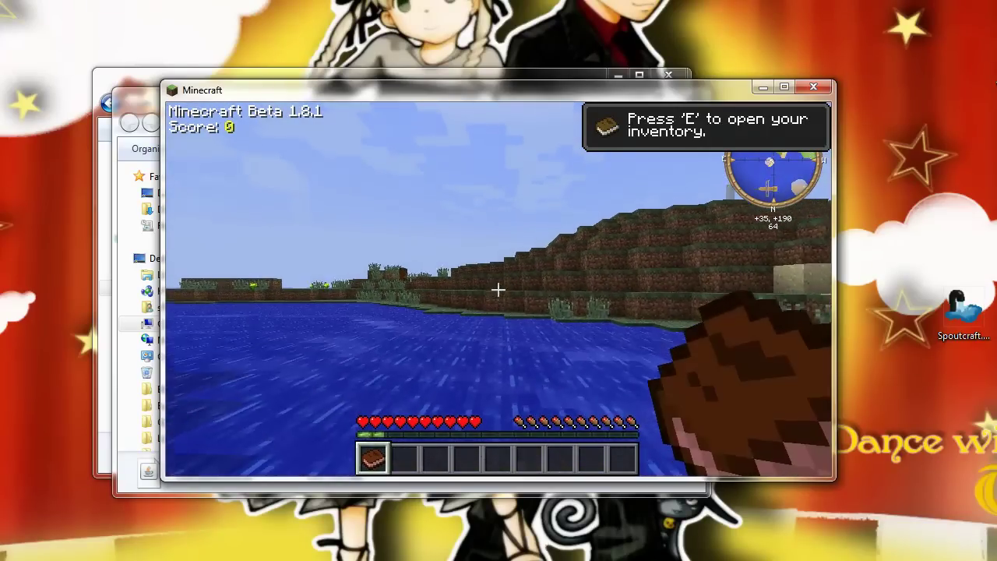
pyautogui.press('w')
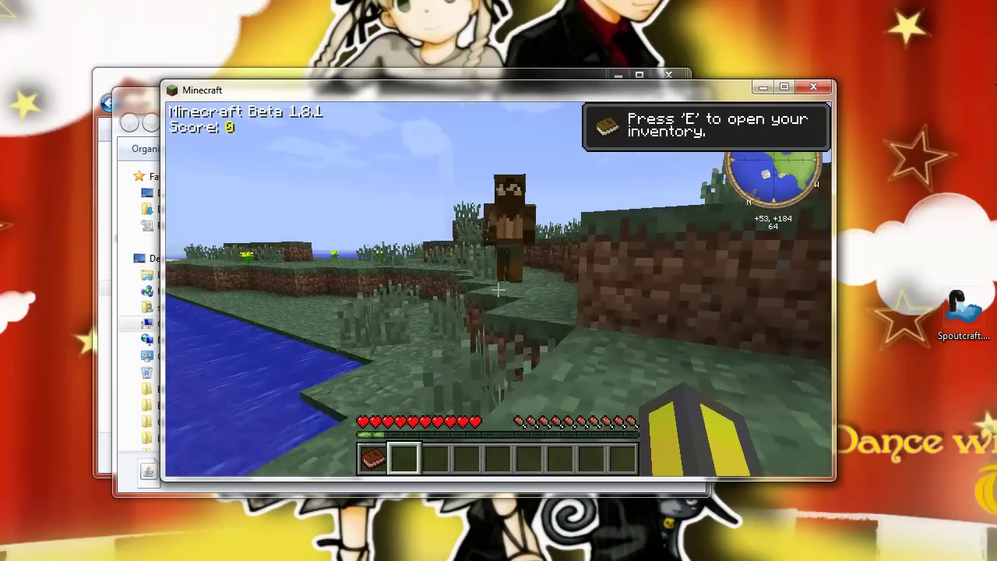
# - Fight the brown-skinned character, then retreat along the grassy shore
pyautogui.press('w')
pyautogui.click(498, 289)
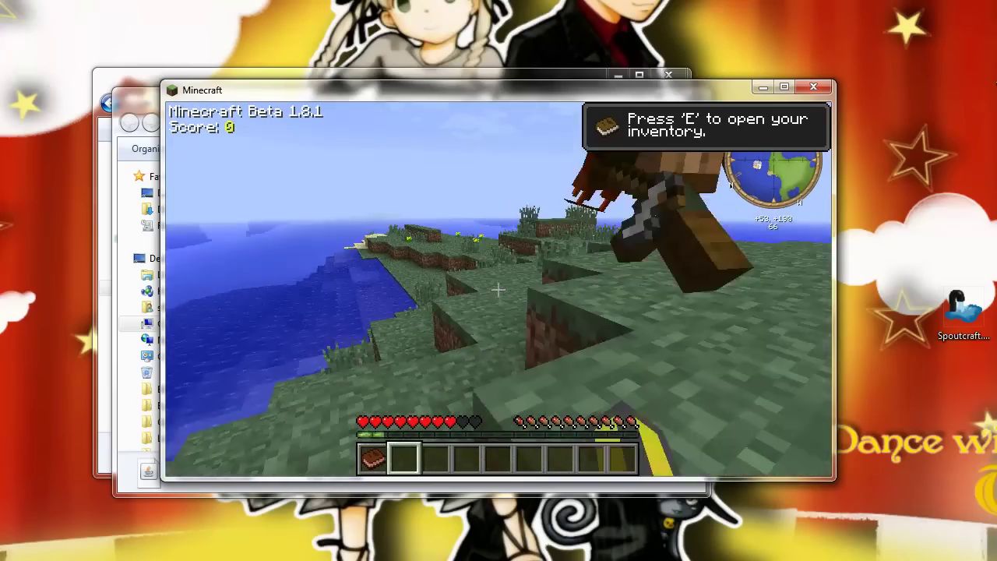
pyautogui.click(498, 289)
pyautogui.press('w')
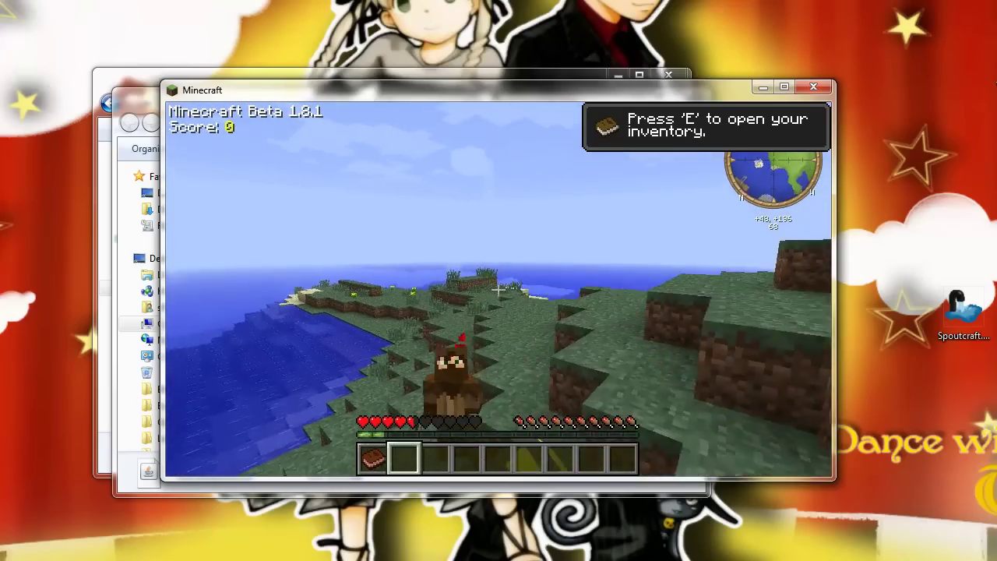
pyautogui.press('w')
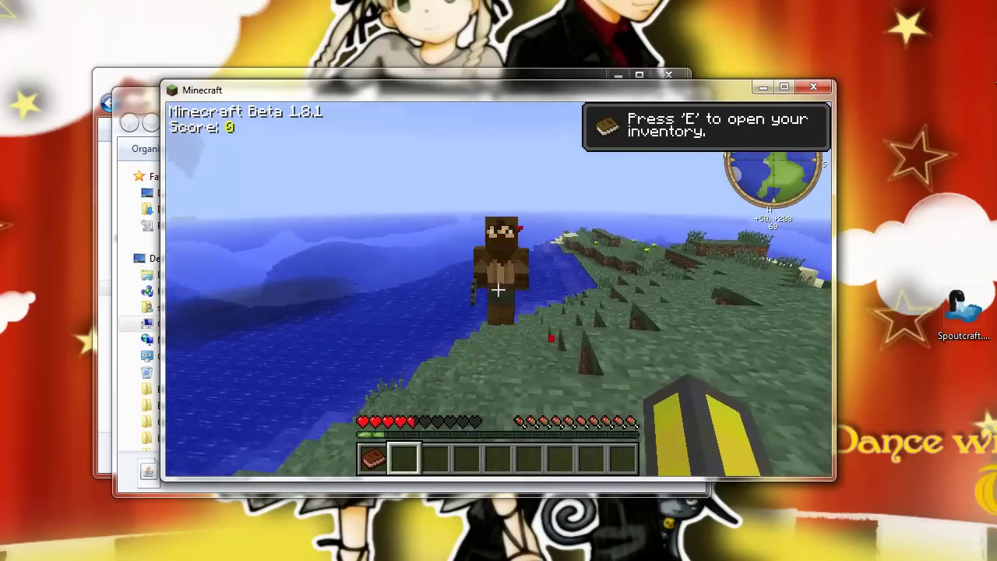